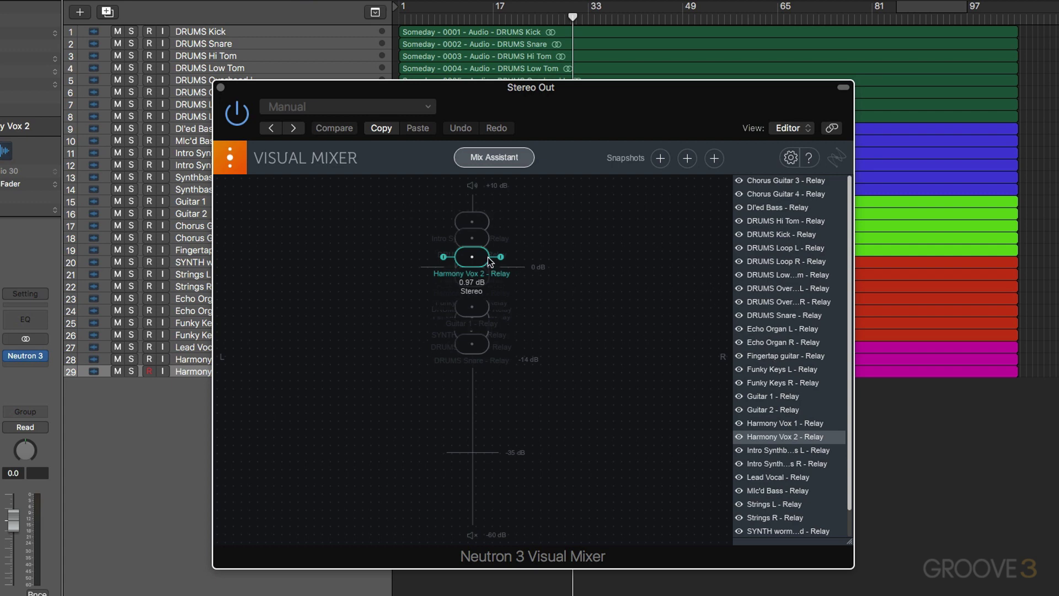
Step: Try moving Harmony Vox 2 left of centre at about -8.18 dB, and undo the move
left_click_drag(477, 261, 339, 320)
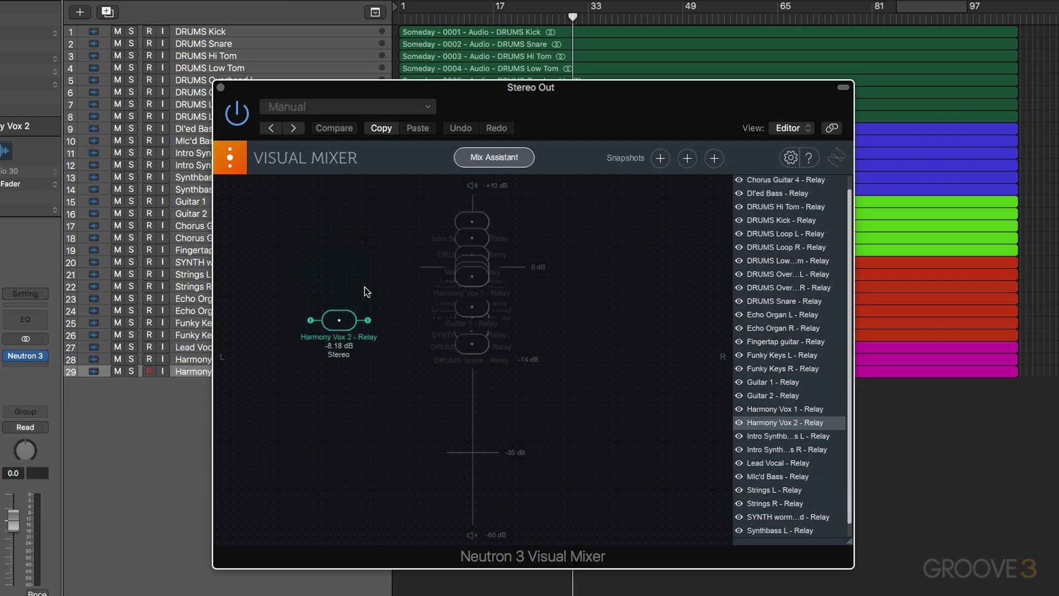
left_click(458, 128)
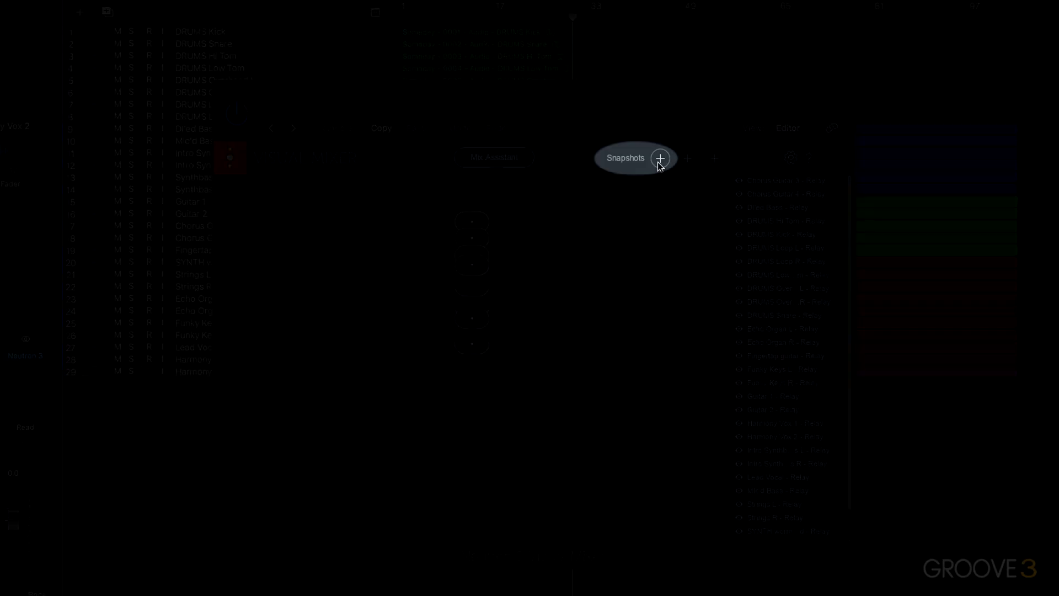
Step: Store the mix as snapshot A and a version with DRUMS Snare raised to about -6.44 dB as snapshot B, and compare them
left_click(659, 160)
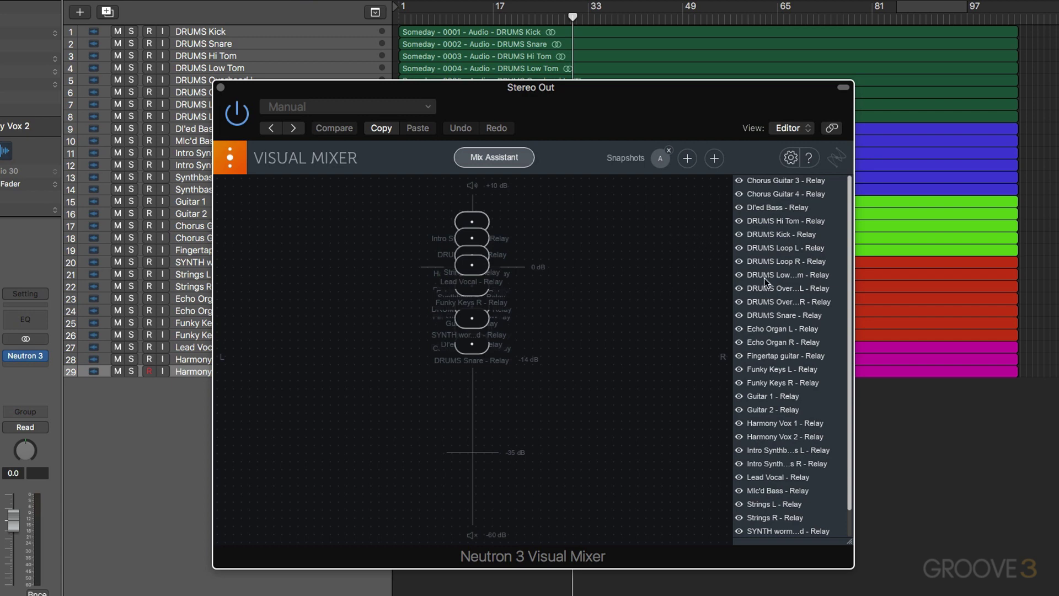
left_click(784, 317)
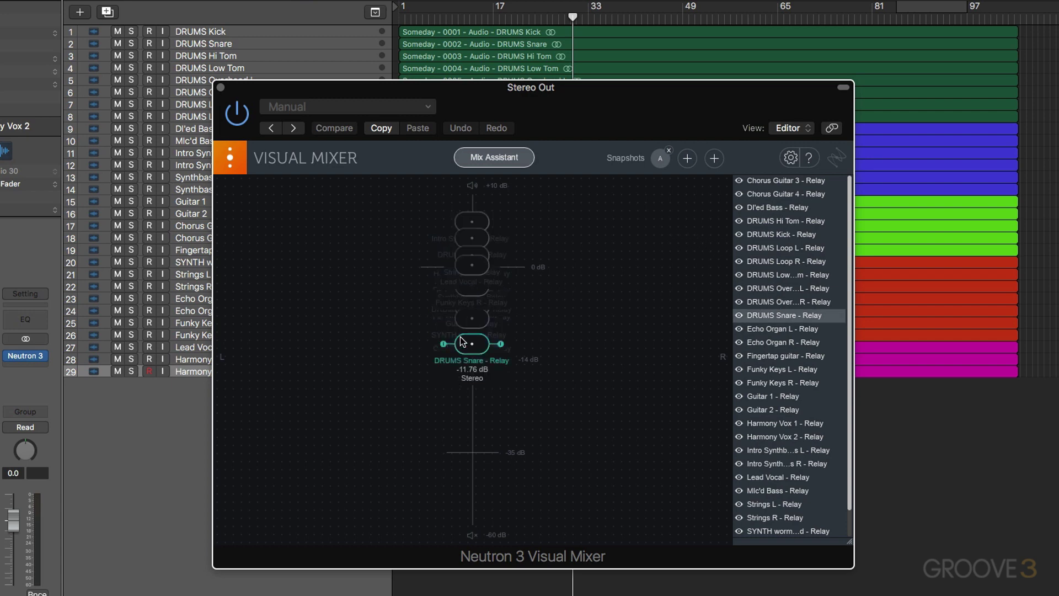
left_click_drag(474, 350, 472, 312)
left_click(687, 158)
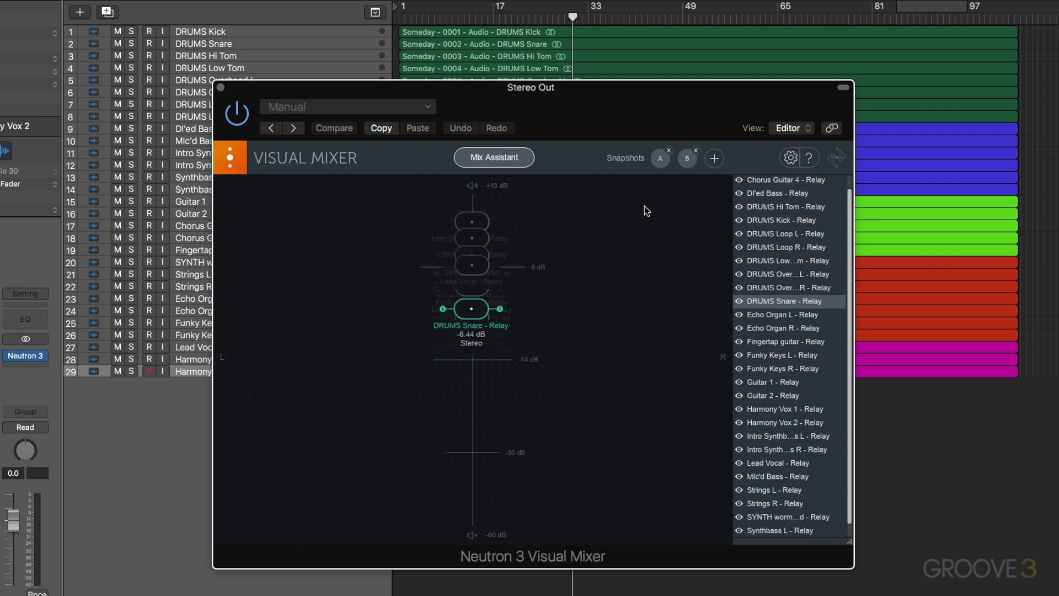
left_click(667, 160)
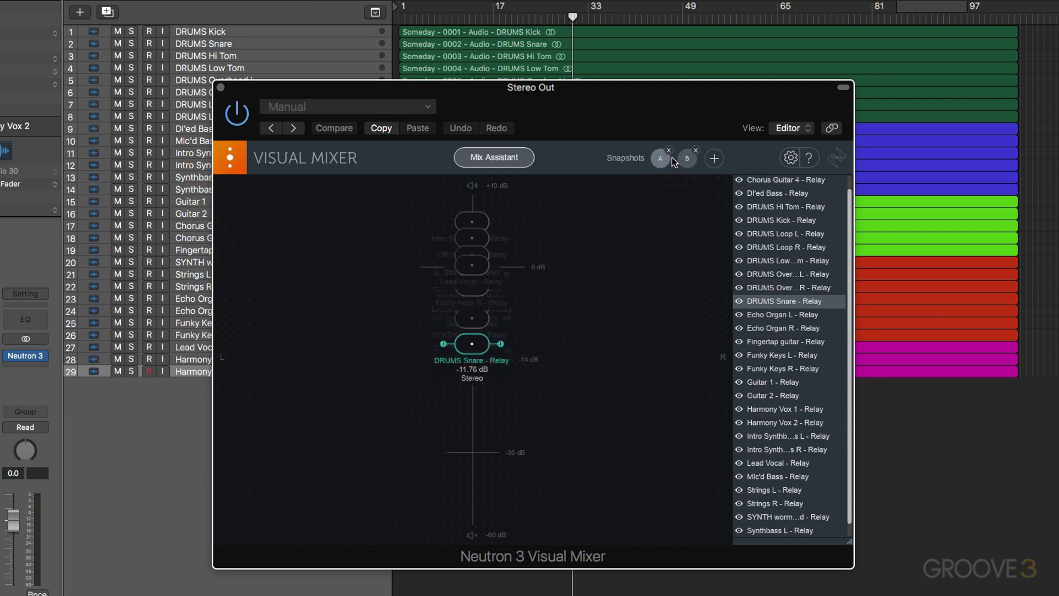
left_click(687, 159)
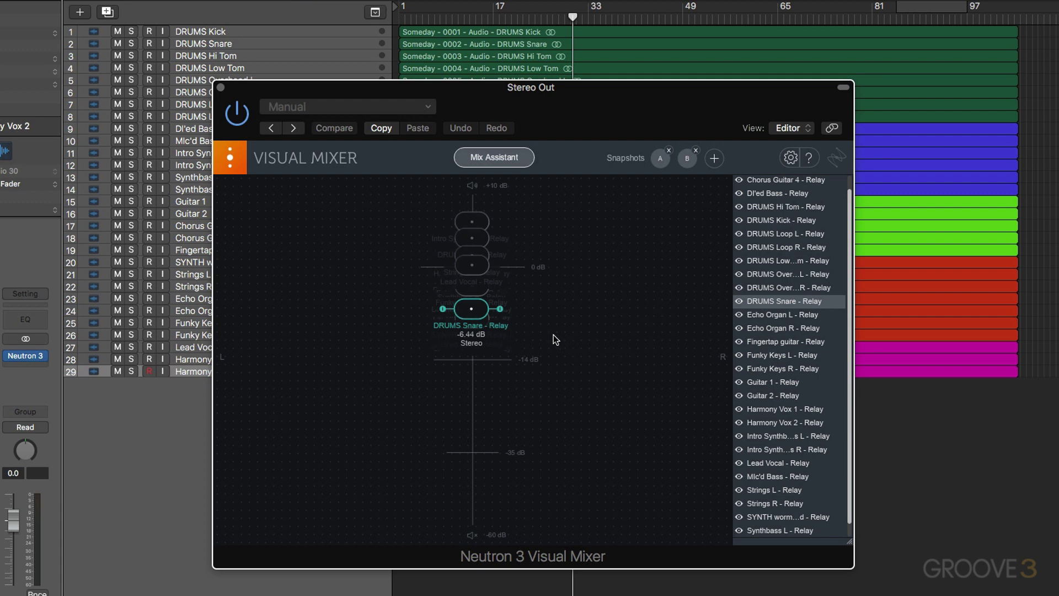
Step: Pan Guitar 1 left of centre at about -6.13 dB and Guitar 2 right of centre at about -3.37 dB
left_click(762, 381)
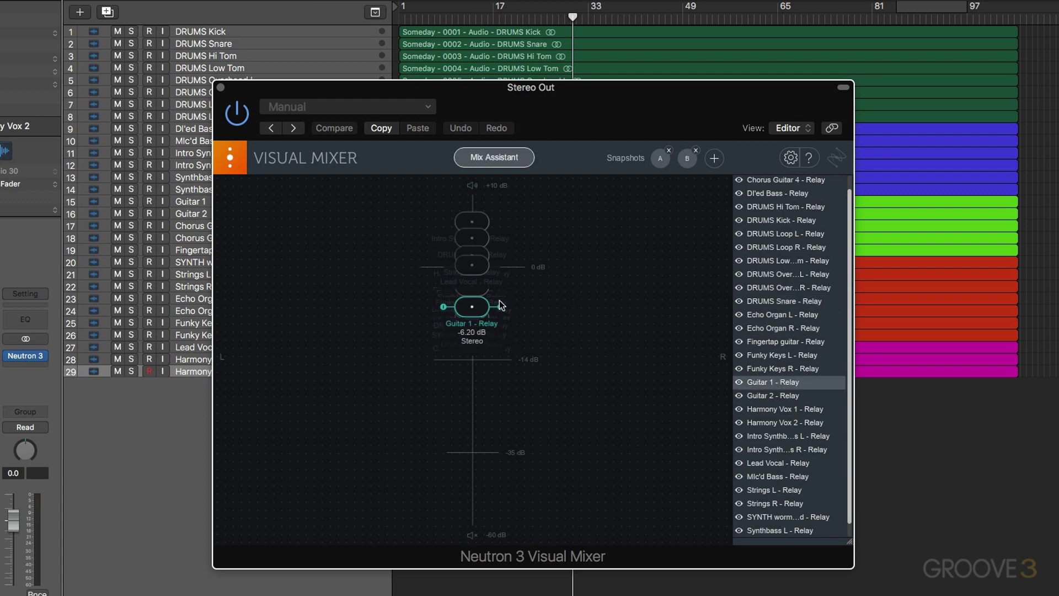
left_click_drag(470, 312, 397, 309)
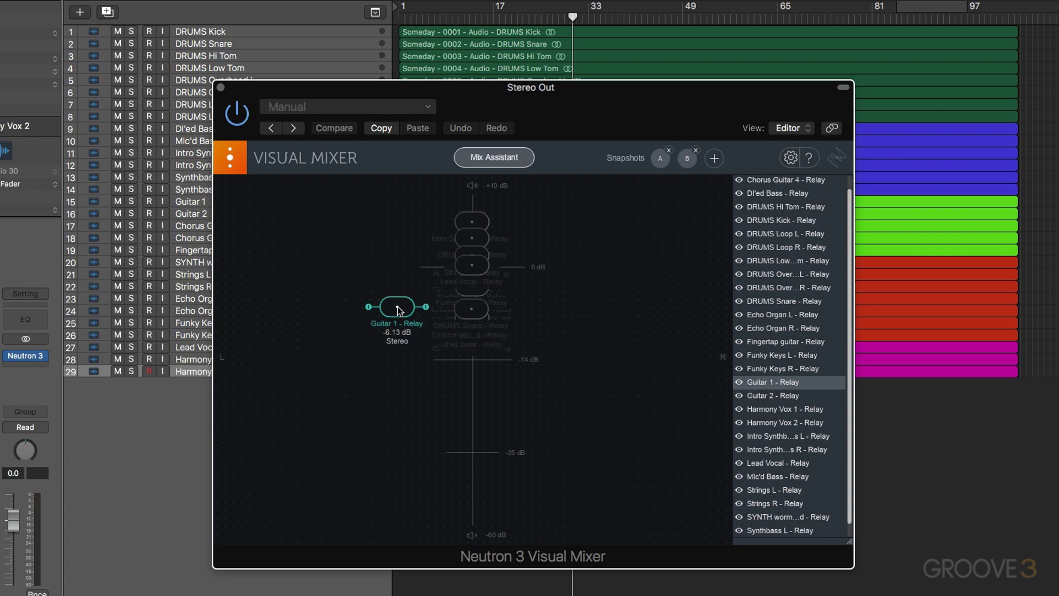
left_click(772, 393)
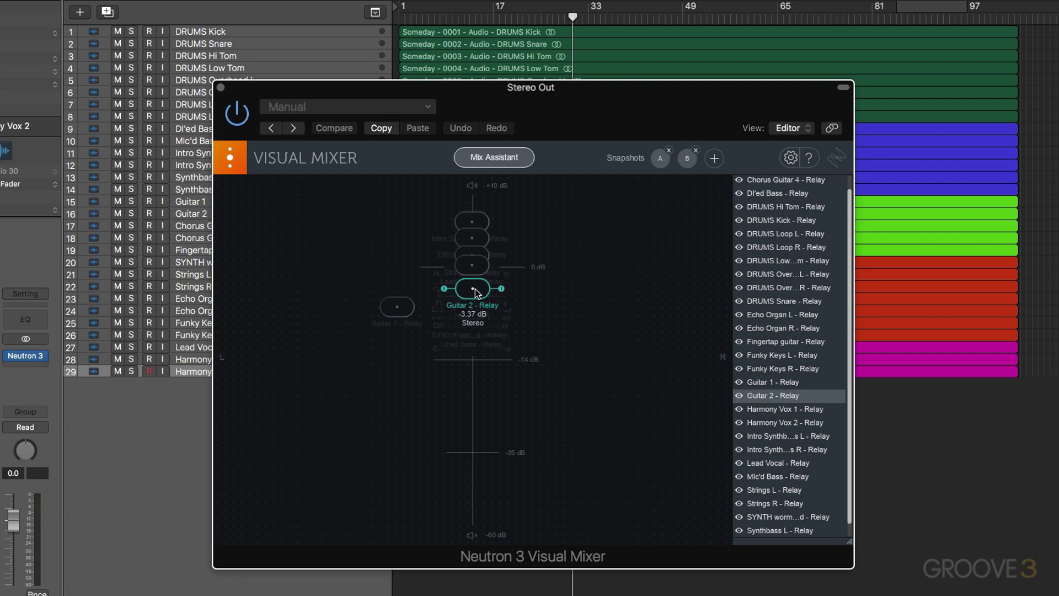
left_click_drag(475, 291, 581, 291)
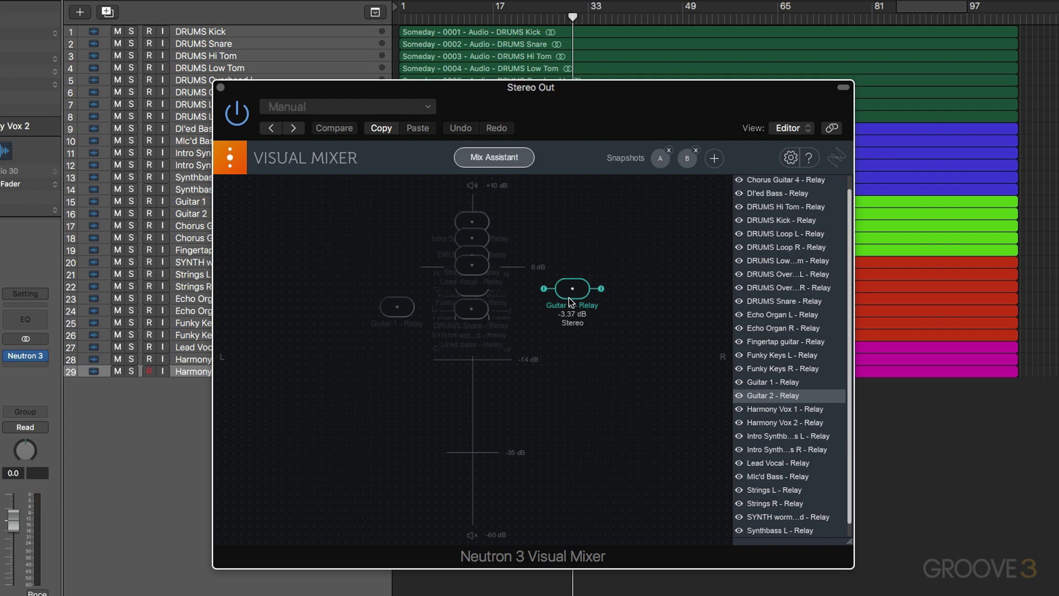
mouse_move(601, 289)
left_mouse_down()
mouse_move(591, 288)
mouse_move(624, 289)
mouse_move(602, 289)
left_mouse_up()
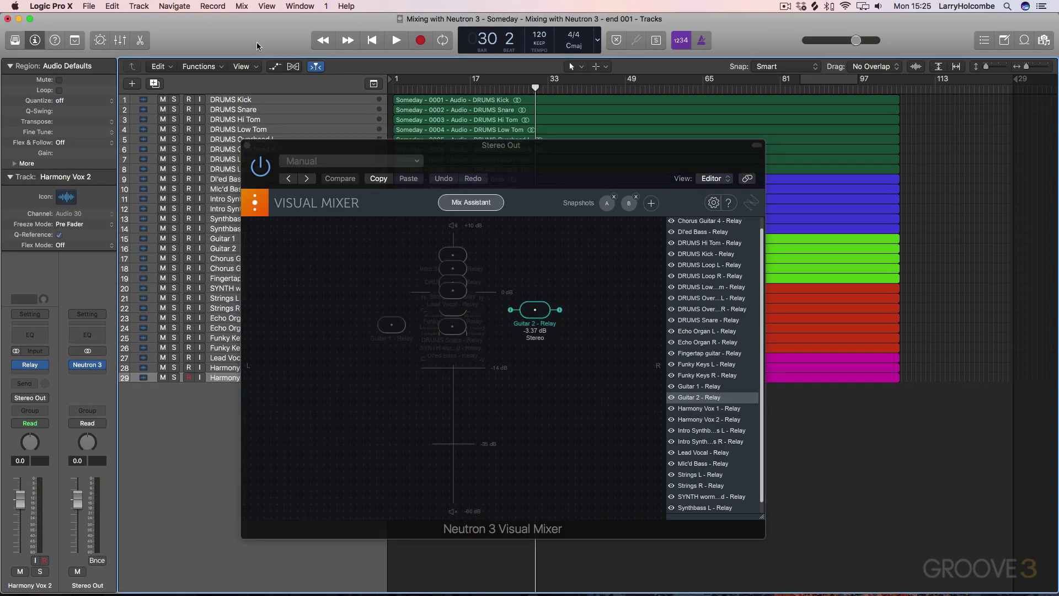
Step: Check Guitar 2's Relay plug-in while moving its Visual Mixer node to about -4.6 dB and pan 0.34, and close Relay
key("x")
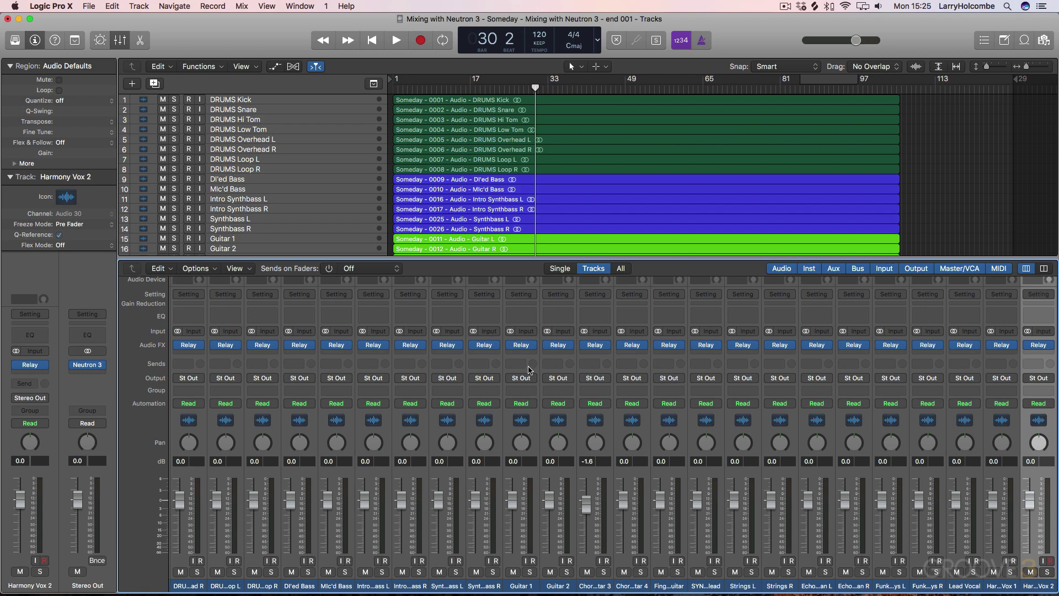
left_click(558, 345)
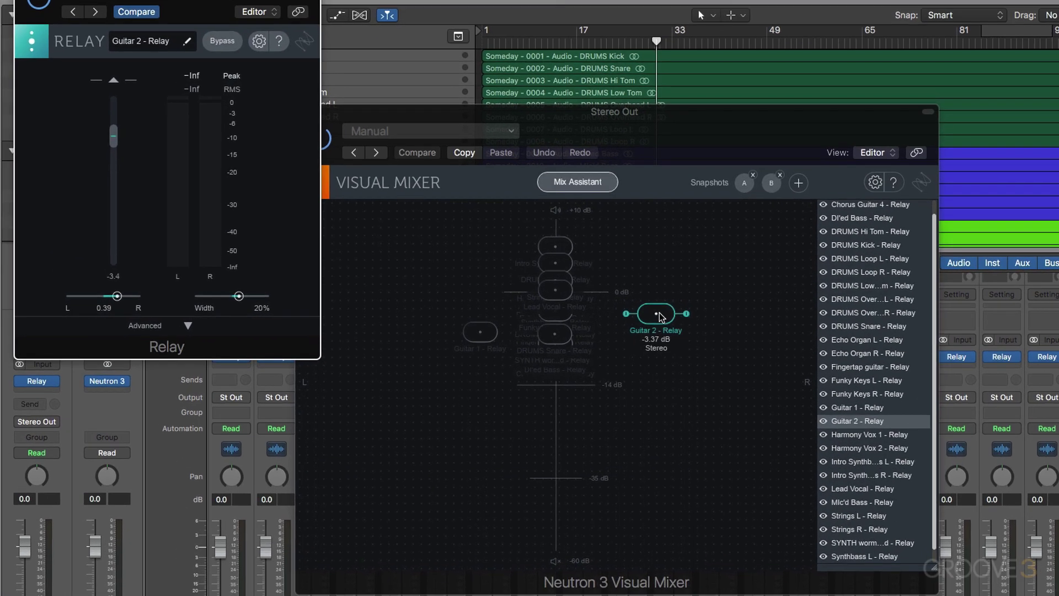
mouse_move(660, 316)
left_mouse_down()
mouse_move(638, 316)
mouse_move(641, 307)
mouse_move(667, 320)
left_mouse_up()
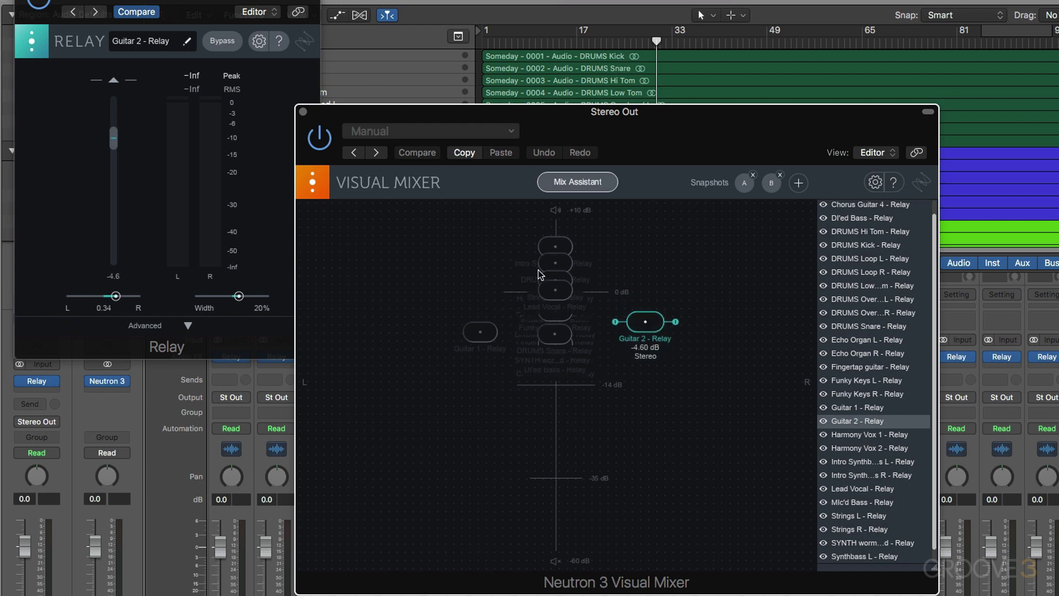
key("super+w")
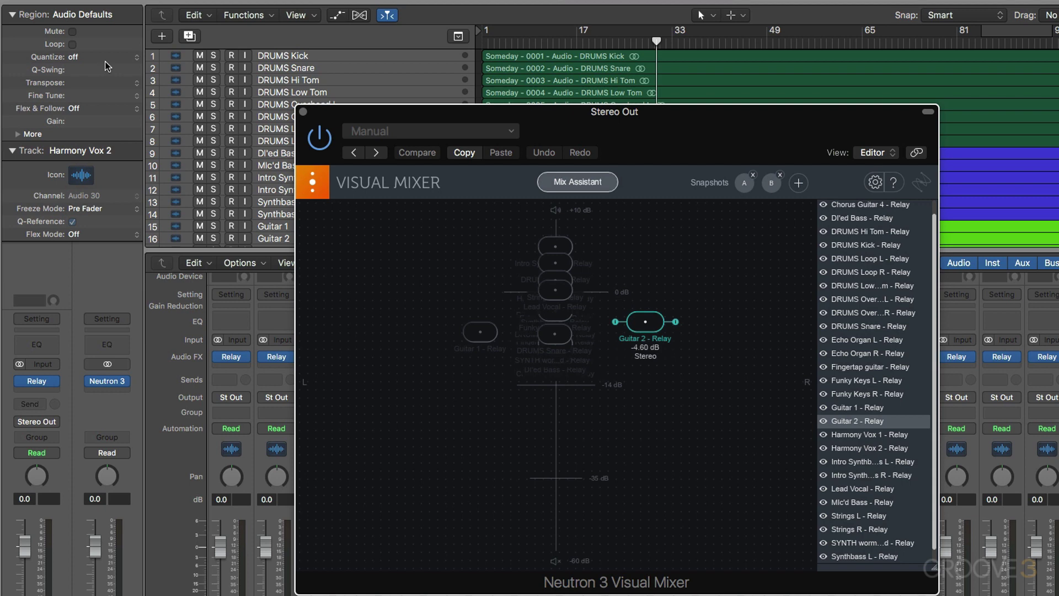
Step: Play the cycle range in a loop and raise DRUMS Snare to about -7.05 dB in the Visual Mixer
mouse_move(1057, 359)
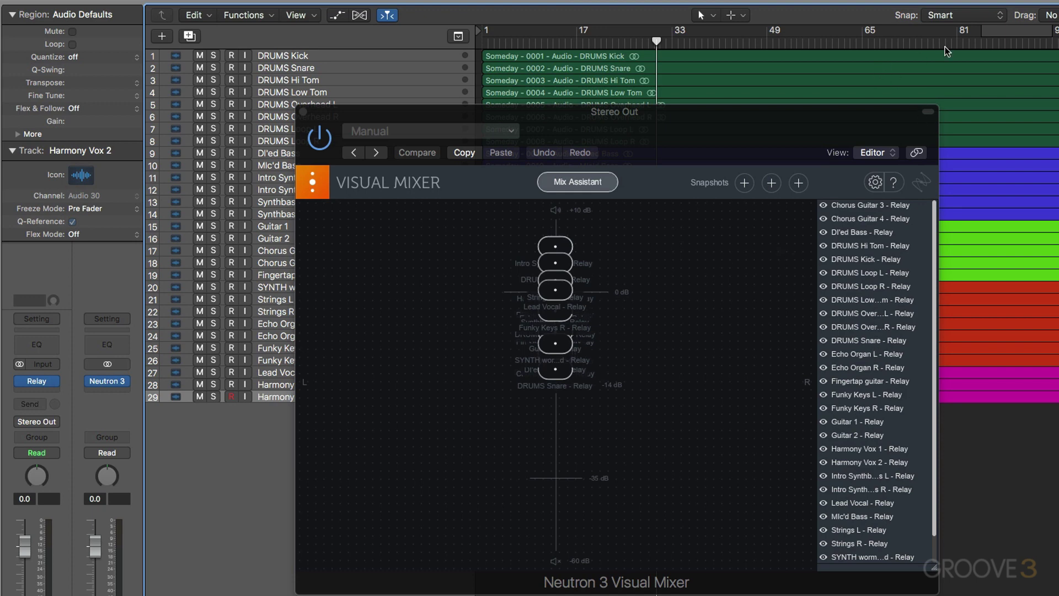
left_click(997, 31)
key("space")
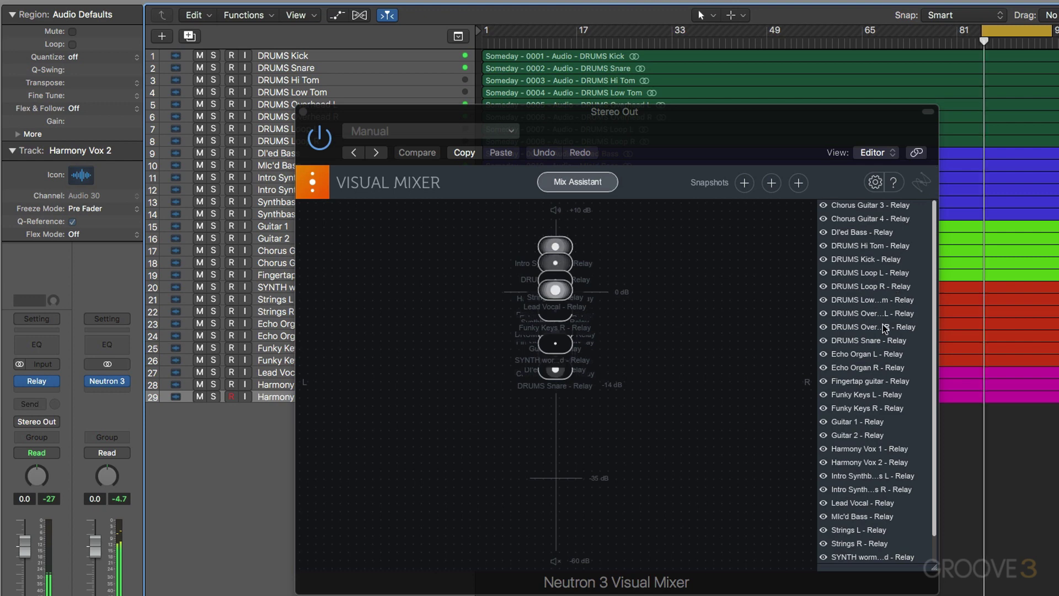
left_click(554, 368)
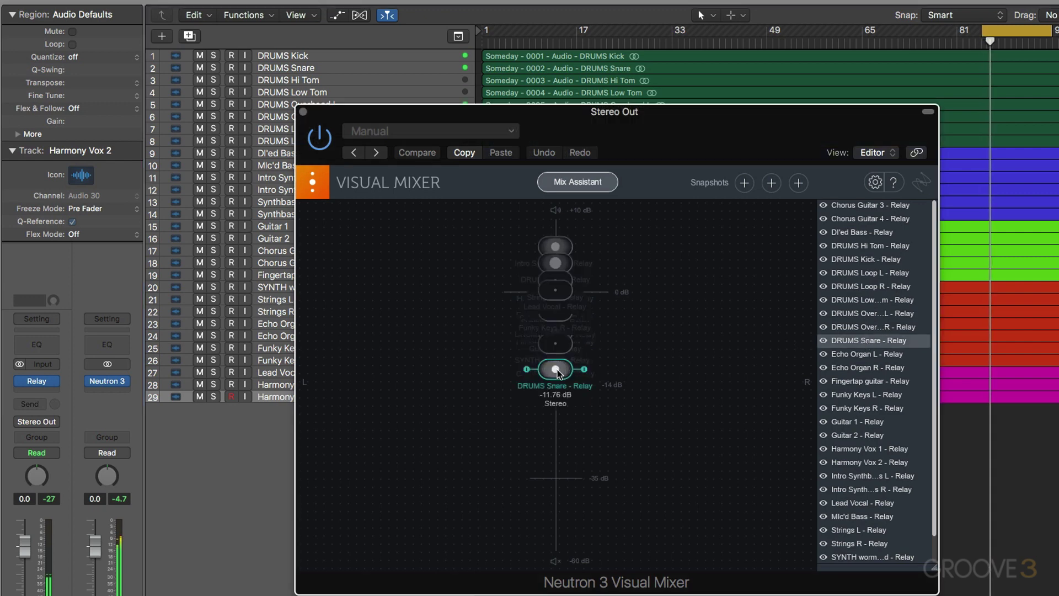
mouse_move(551, 360)
left_mouse_down()
mouse_move(564, 352)
mouse_move(555, 342)
left_mouse_up()
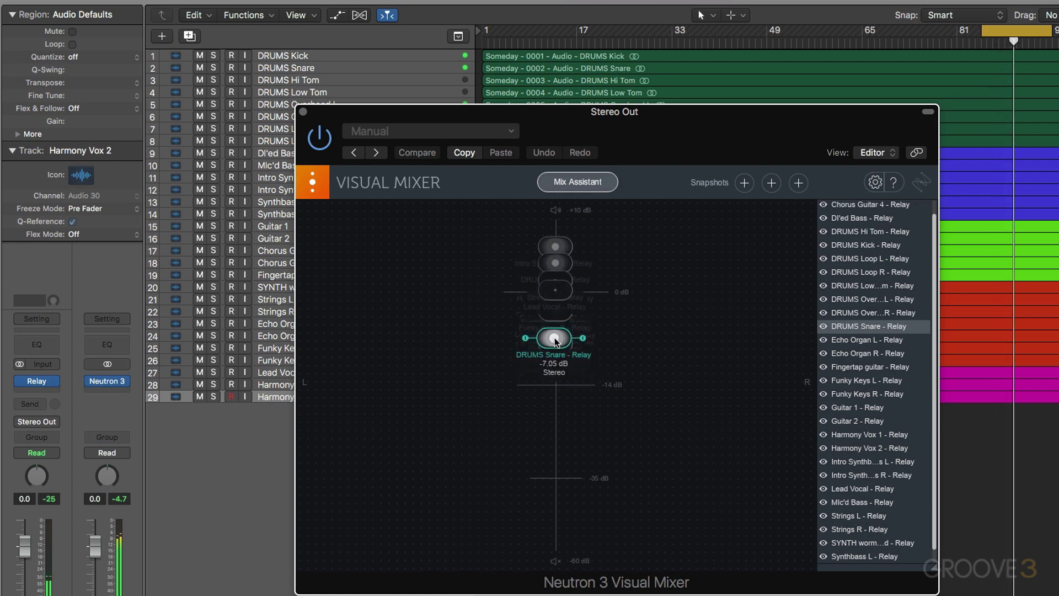
Step: Lower DRUMS Kick to about 1.99 dB and store the mix as snapshot A
left_click(854, 245)
left_click_drag(565, 269, 563, 277)
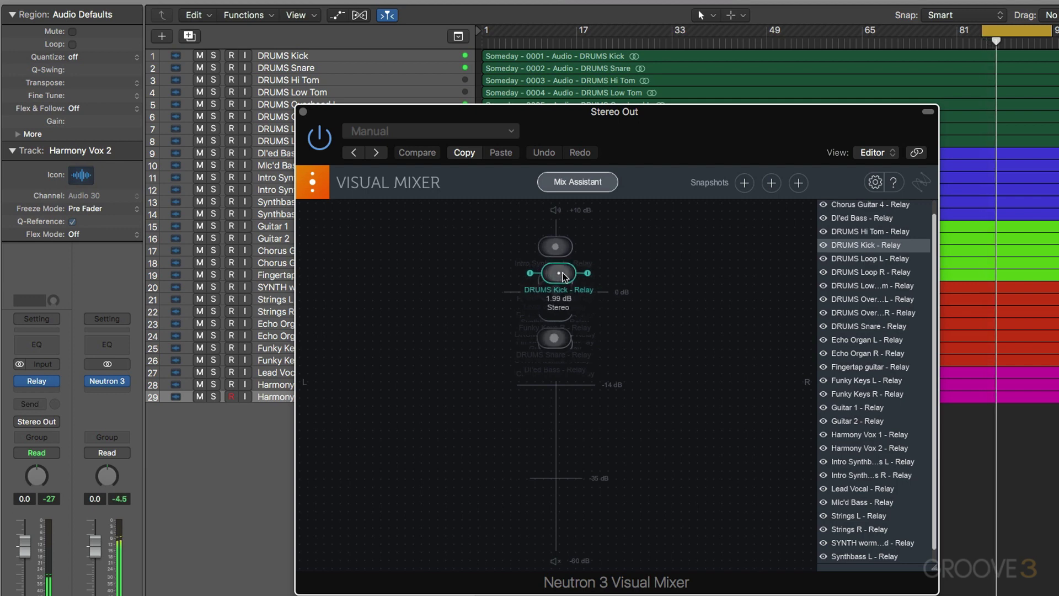
left_click(744, 184)
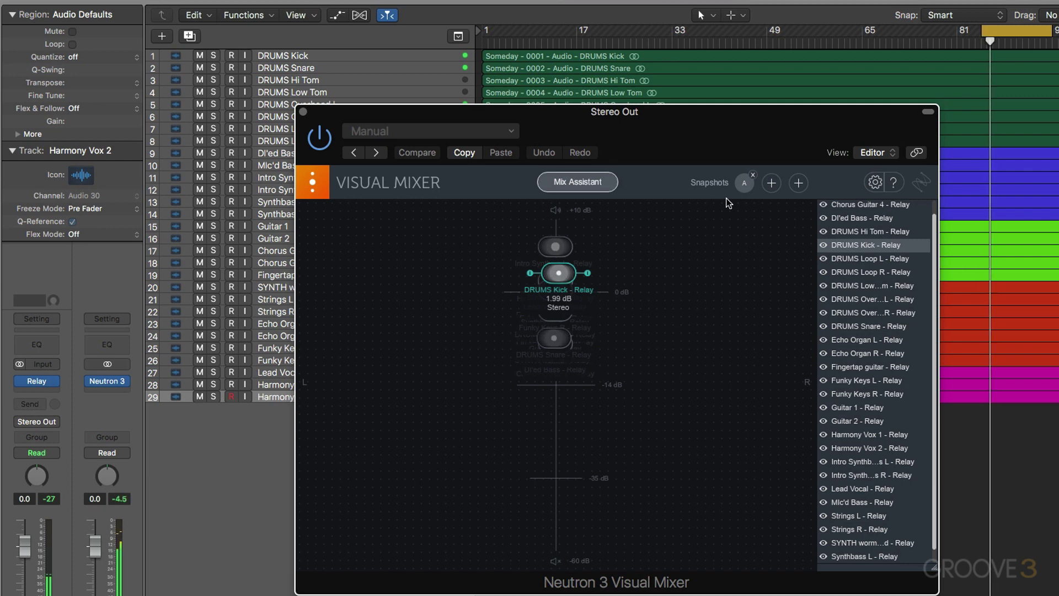
Step: Raise both DRUMS Overhead nodes, with Overhead R at about -2.04 dB, and store the mix as snapshot B
left_click(867, 299)
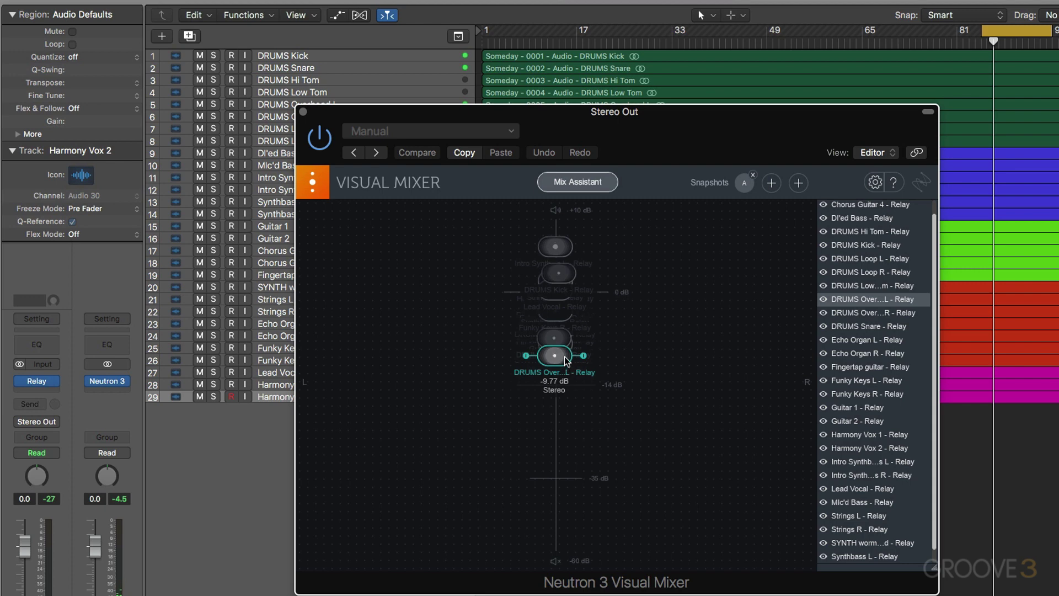
left_click_drag(566, 361, 559, 310)
left_click(871, 313)
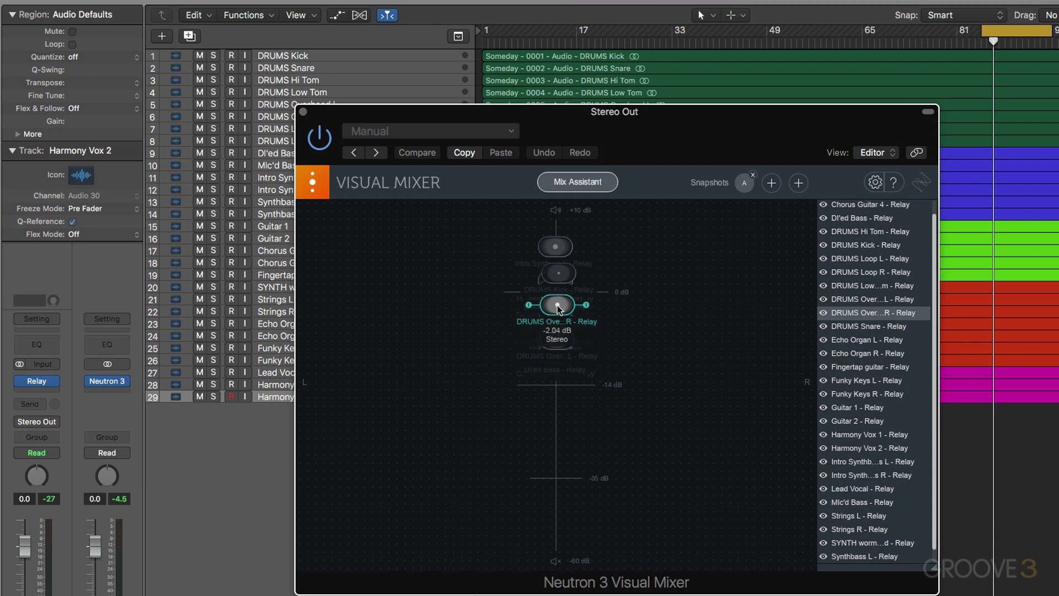
left_click(771, 183)
Step: Alternate between snapshots A and B during playback to compare the overhead levels, finishing on snapshot A
left_click(743, 184)
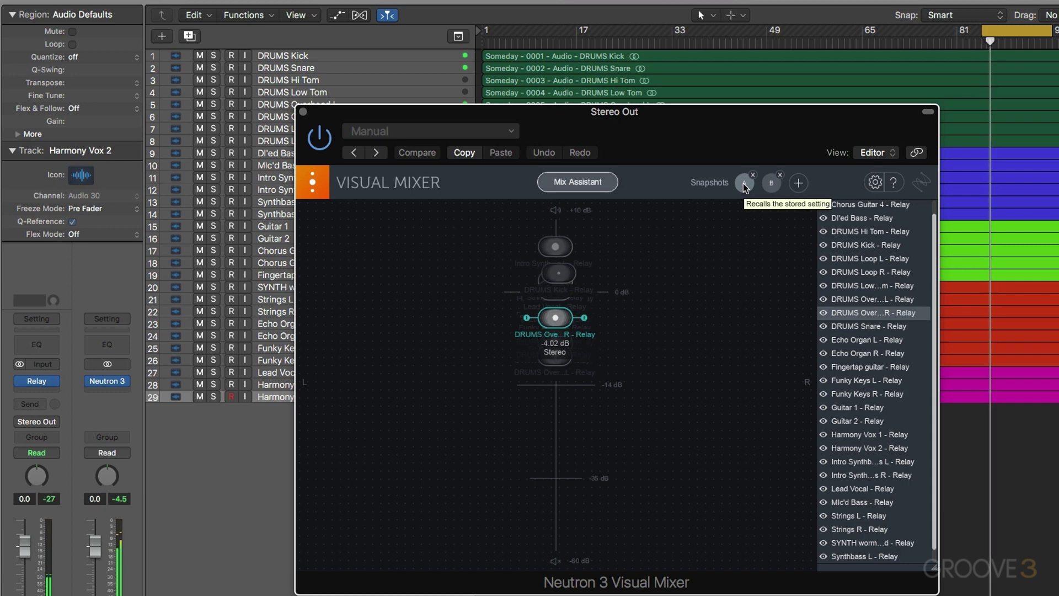
left_click(771, 183)
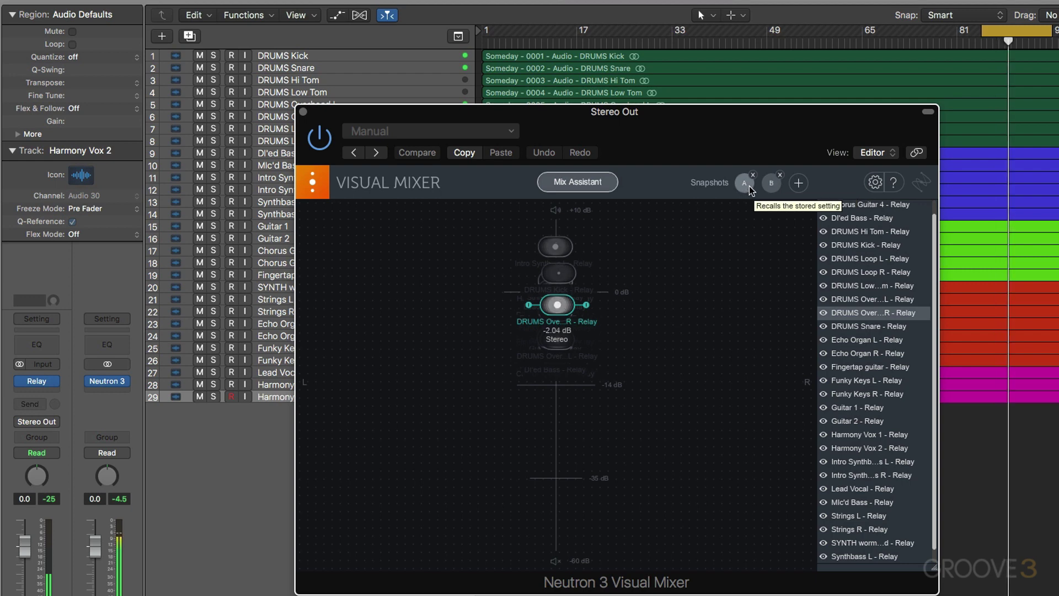
left_click(743, 184)
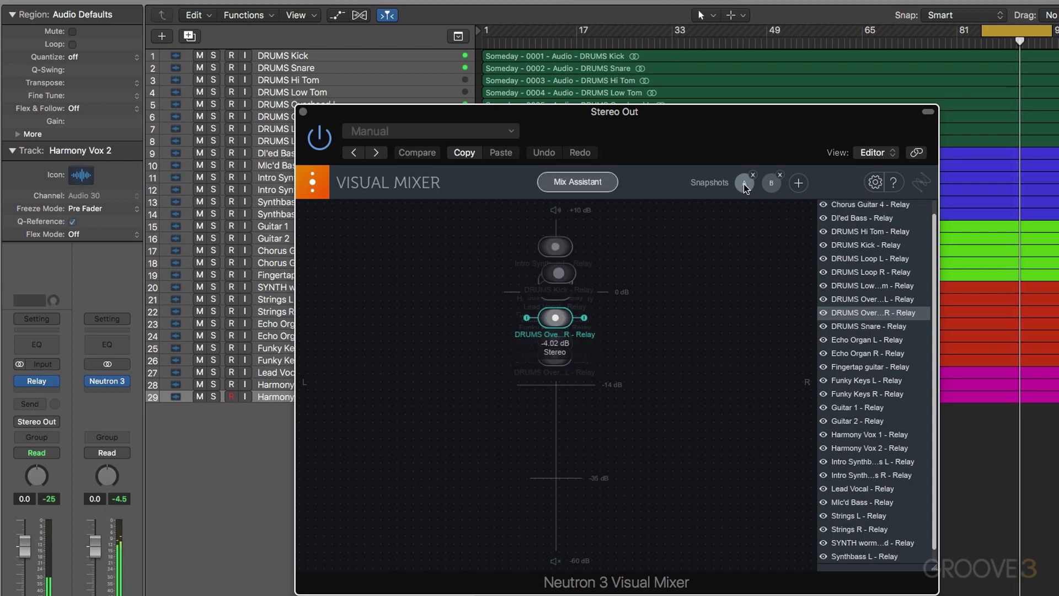
left_click(770, 183)
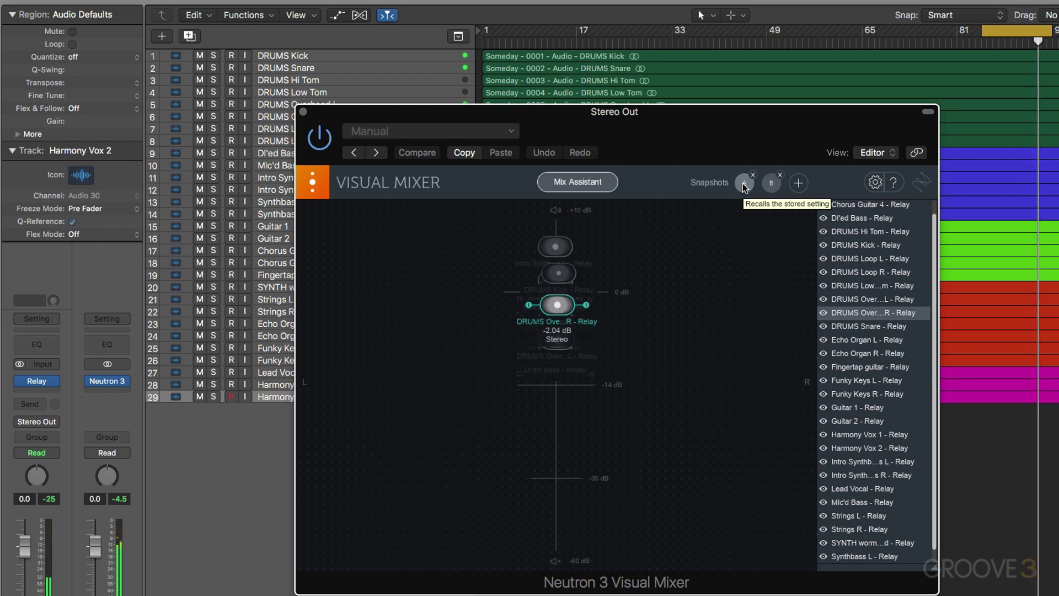
left_click(742, 184)
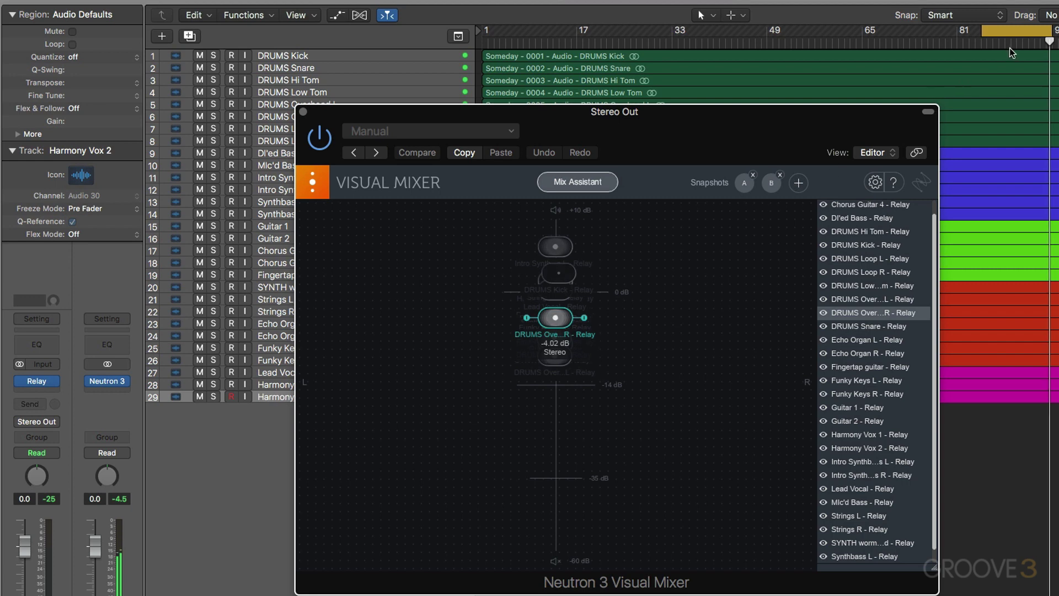
Step: Turn off the cycle range, play from about bar 65 and lower DRUMS Kick to about 0.81 dB
left_click(1013, 32)
key("space")
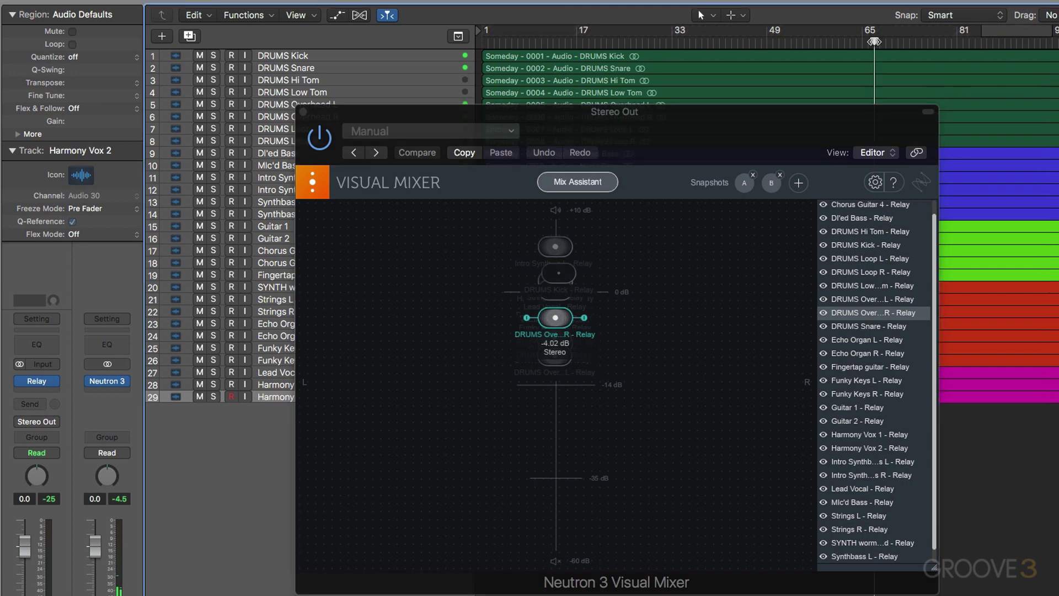
key("space")
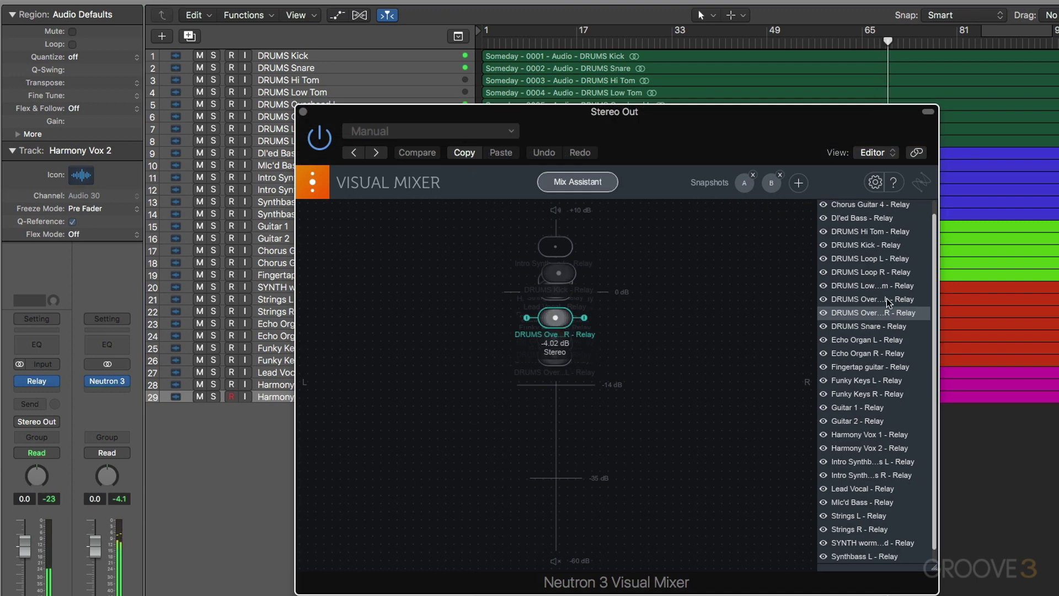
left_click(872, 249)
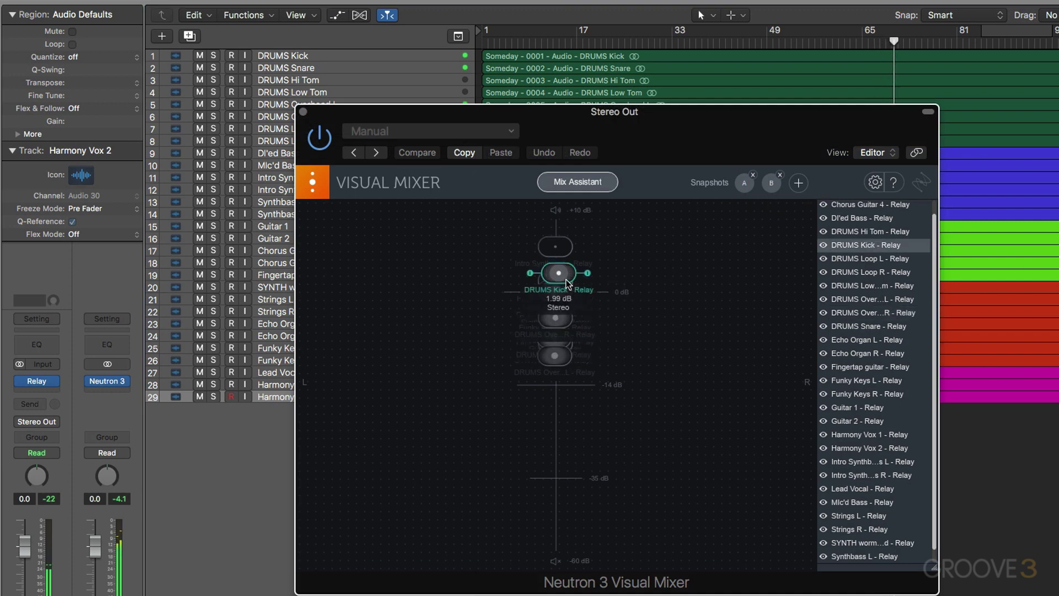
mouse_move(559, 273)
left_mouse_down()
mouse_move(570, 283)
mouse_move(558, 287)
left_mouse_up()
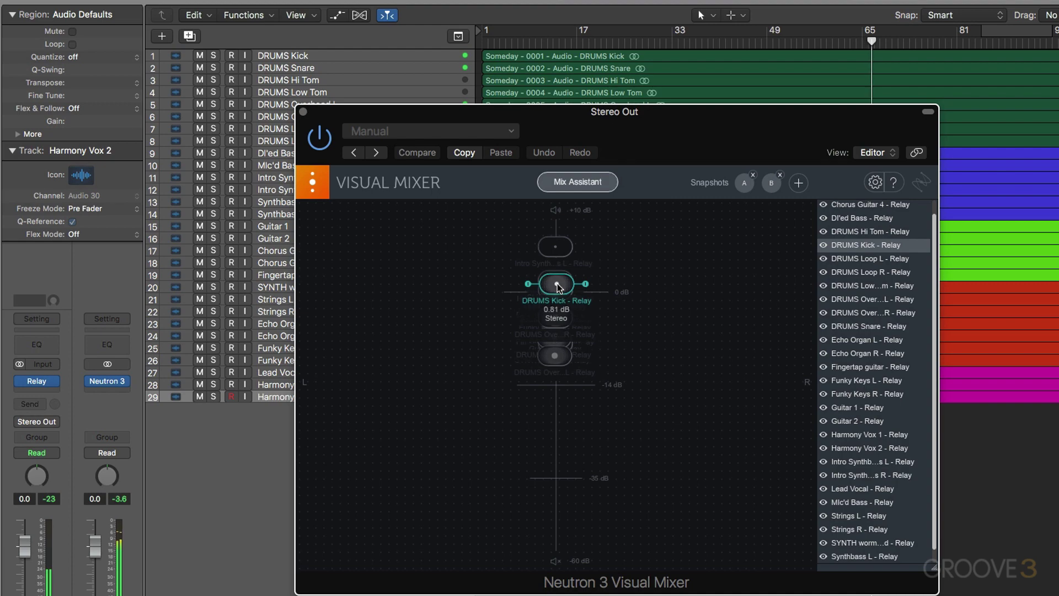
Step: Close the Visual Mixer and show the channel strips of all tracks
key("super+w")
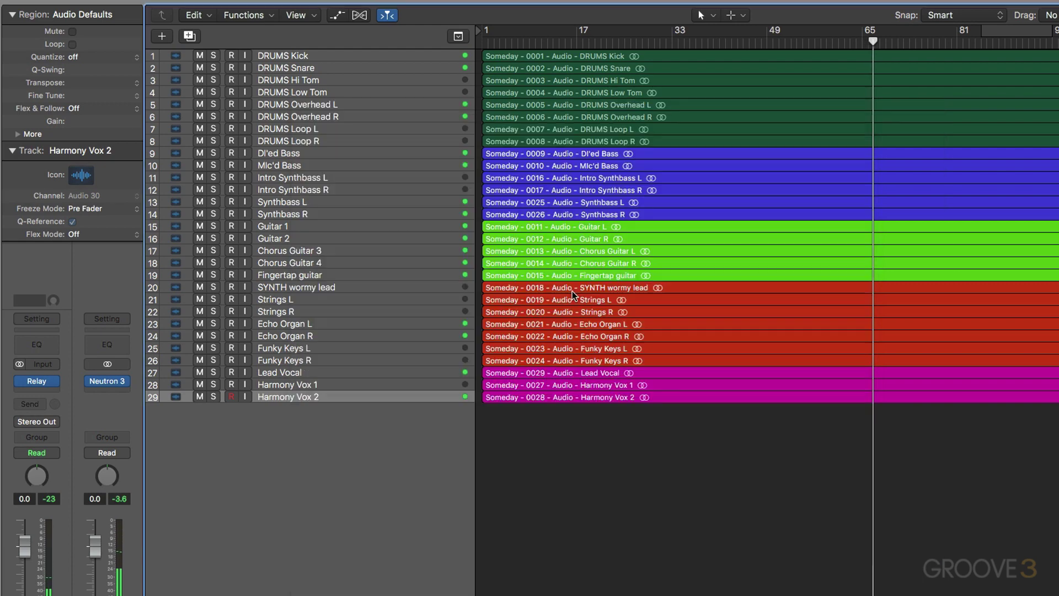
key("x")
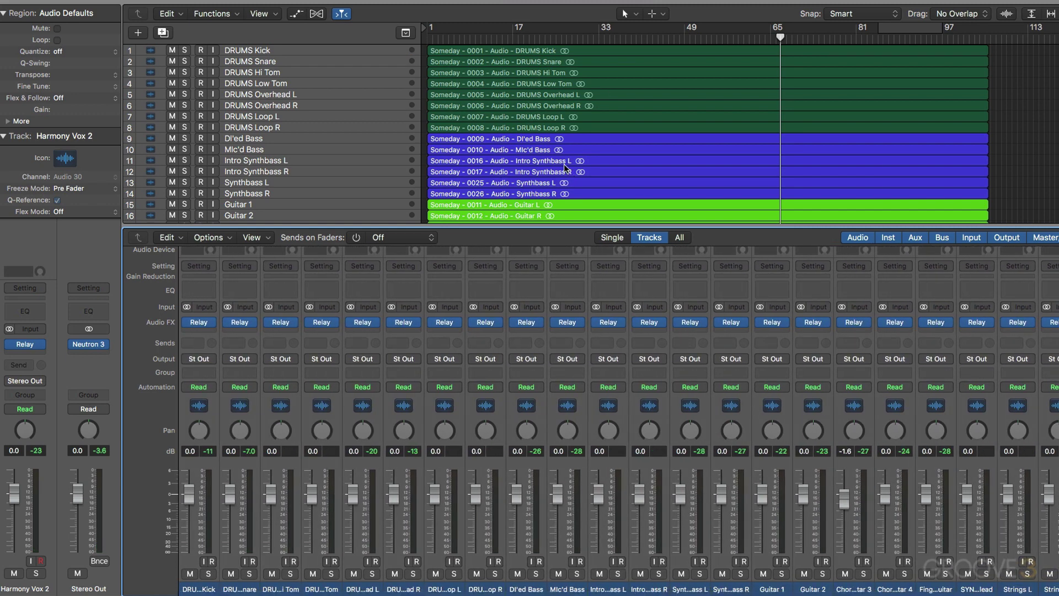
Step: Set a cycle range from bar 33 to about bar 44 and play it, restarting playback from the beginning of the range
left_click_drag(599, 30, 658, 32)
key("space")
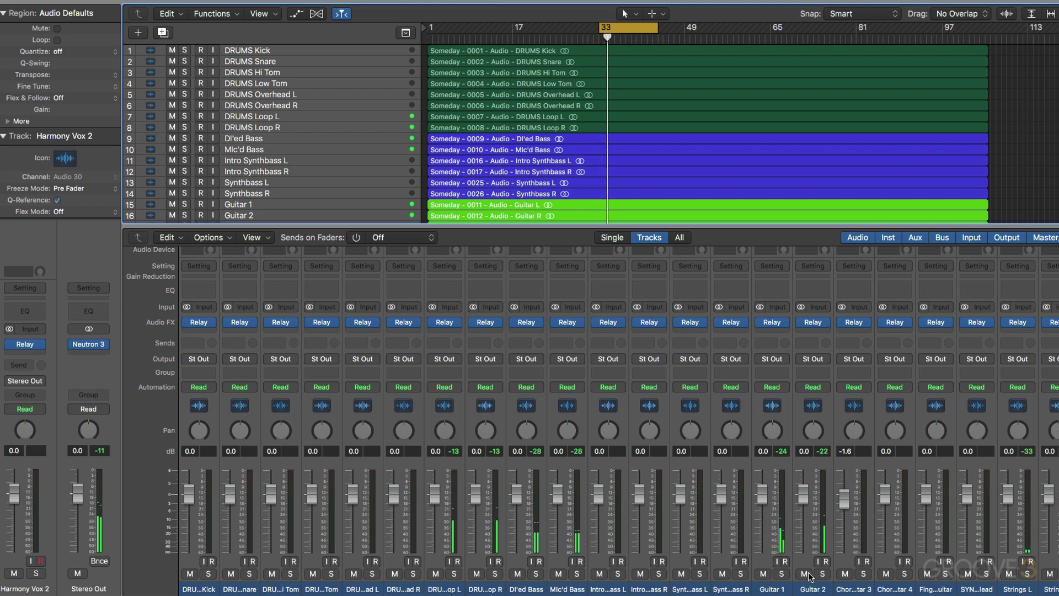
key("space")
key("space")
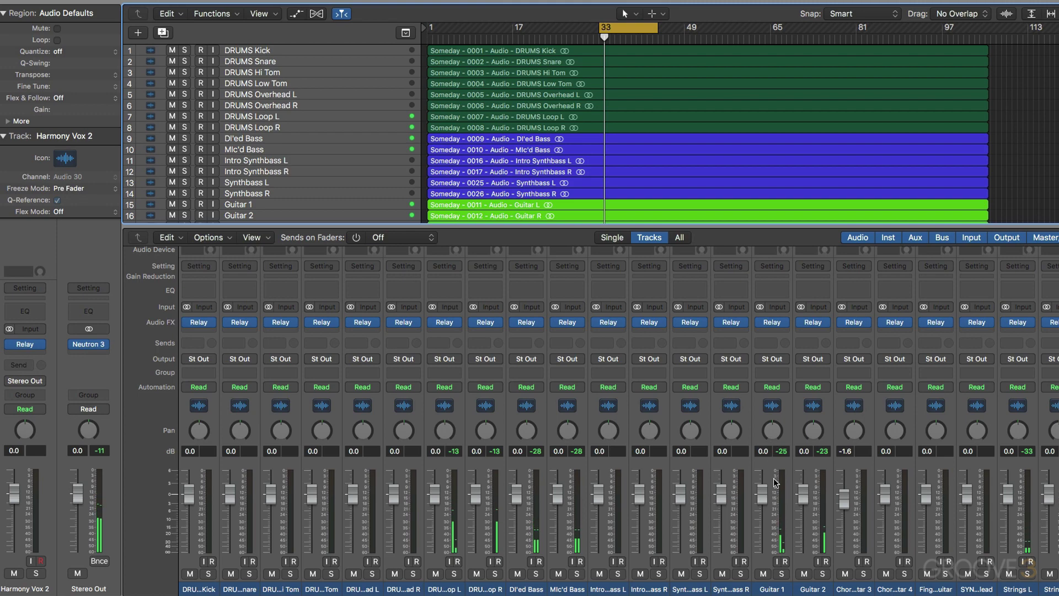
Step: Reopen the Neutron 3 Visual Mixer on the Stereo Out channel and enlarge its window to nearly fill the screen
scroll(798, 495, "right", 5)
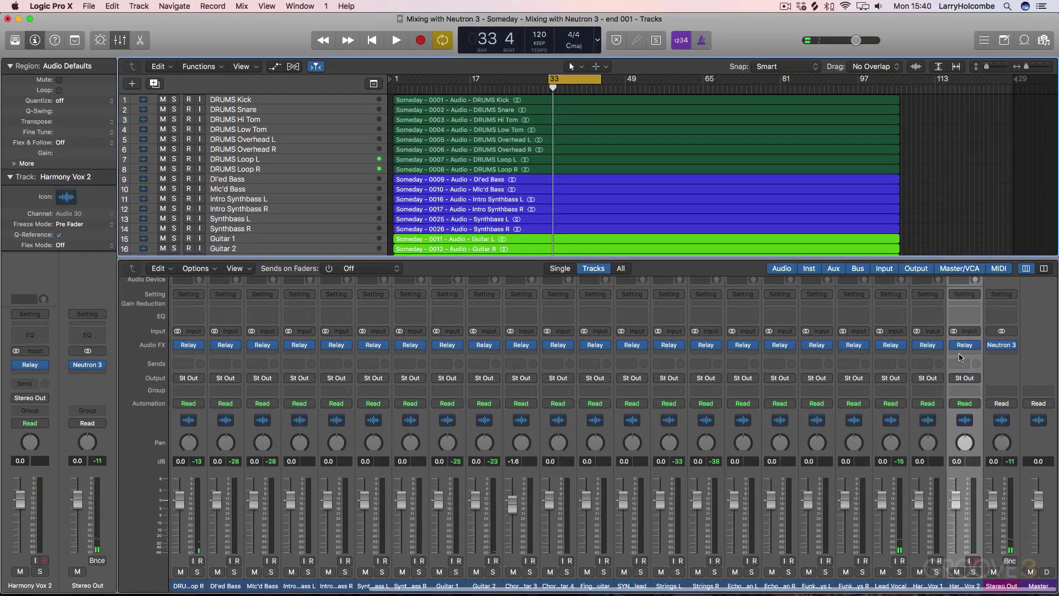
left_click(1001, 345)
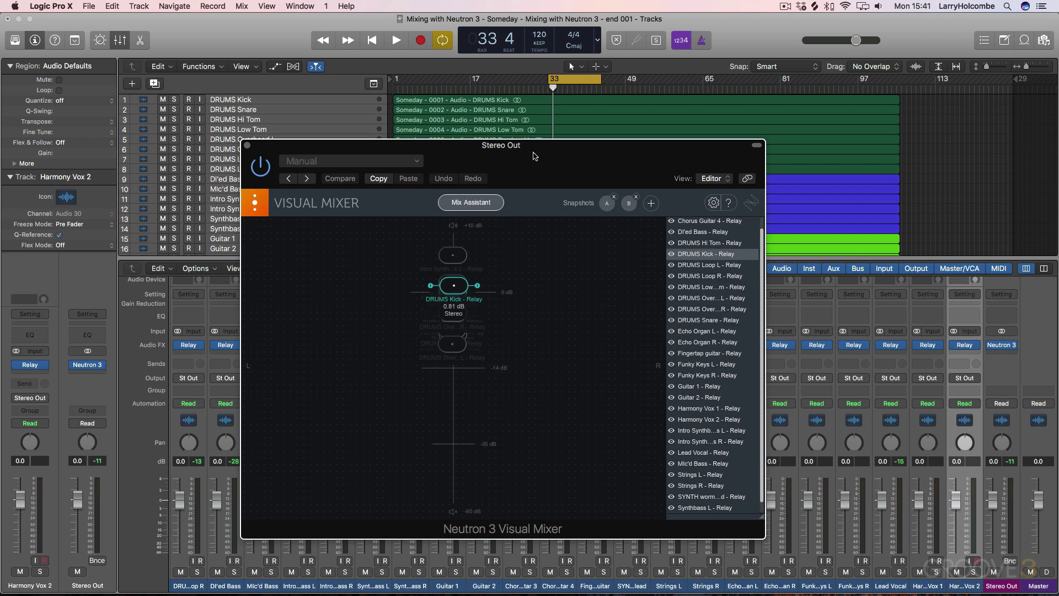
left_click_drag(534, 156, 316, 62)
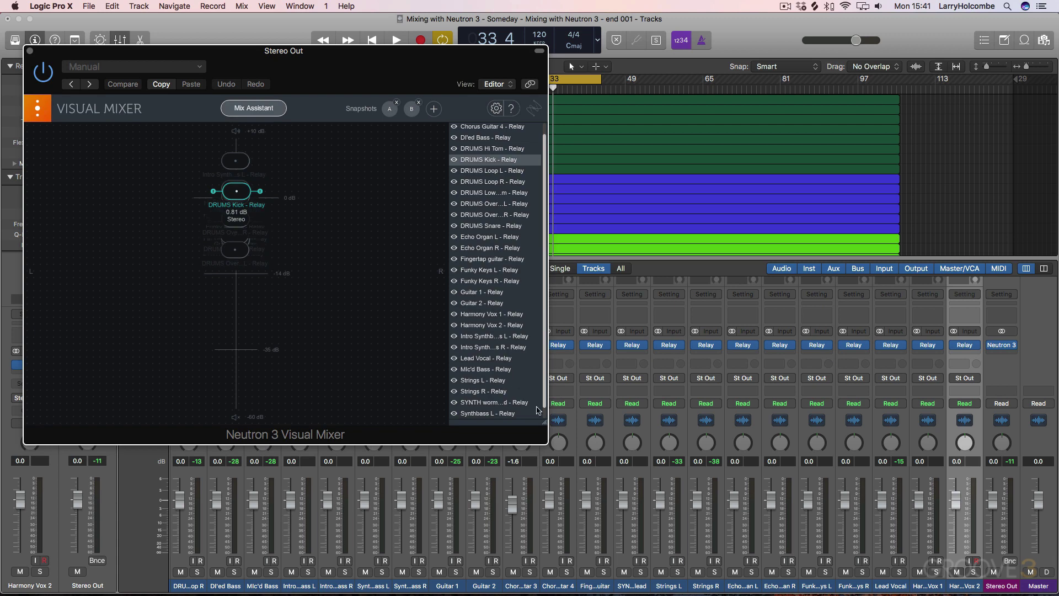
left_click_drag(543, 424, 1001, 577)
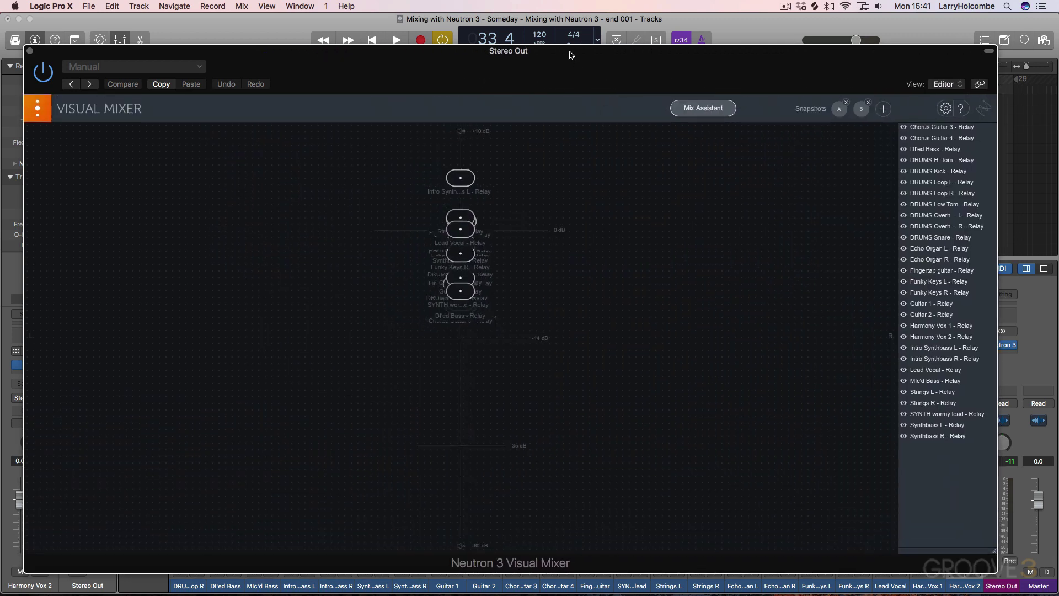
left_click_drag(574, 56, 555, 34)
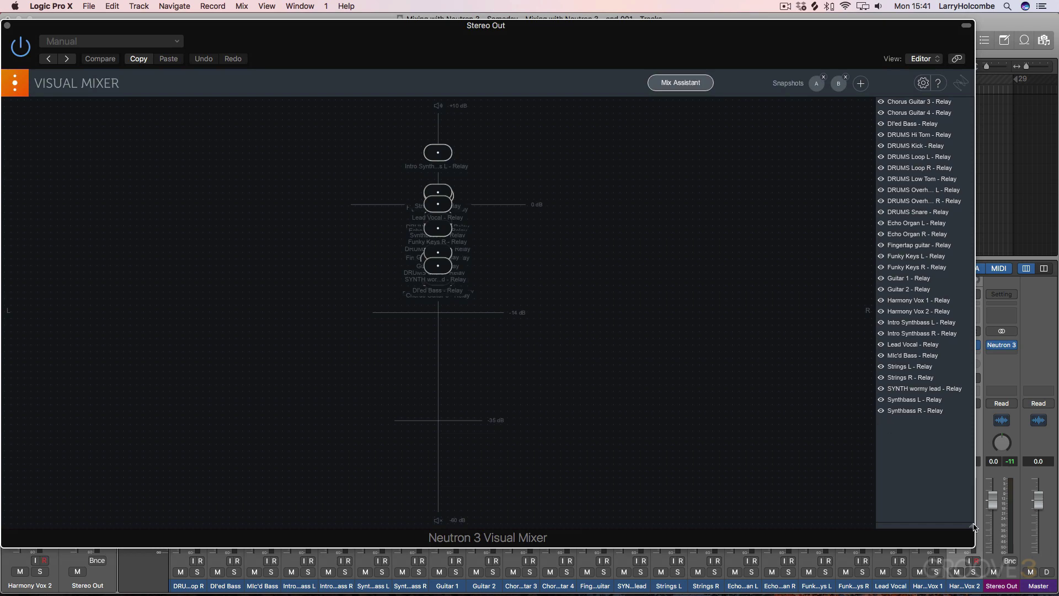
left_click_drag(973, 528, 1041, 569)
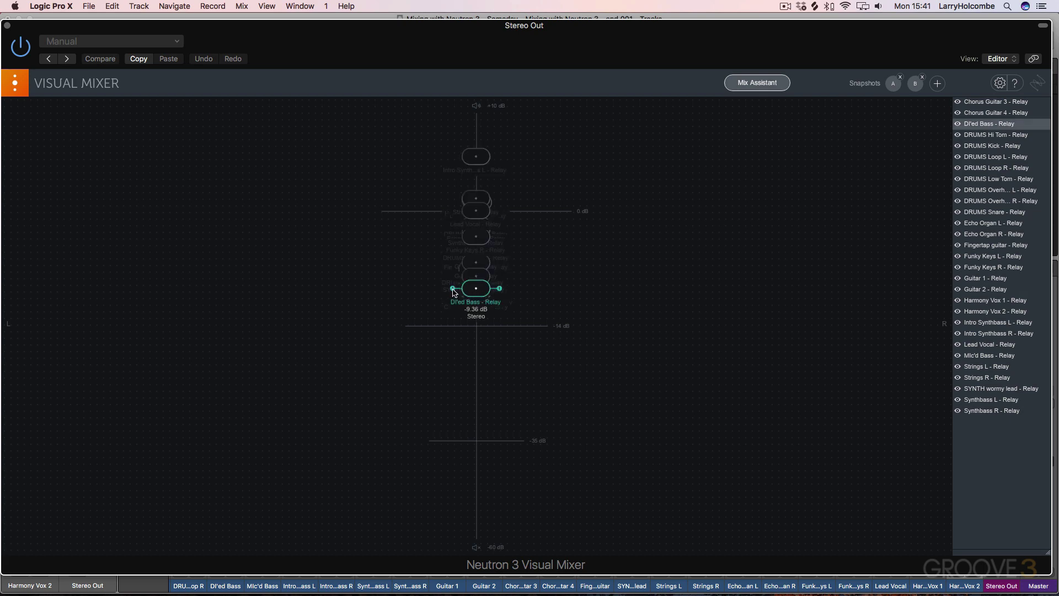
Step: Narrow the stereo width of the DI'ed Bass and Mic'd Bass nodes slightly, keeping both centred
left_click_drag(452, 287, 464, 288)
left_click(990, 356)
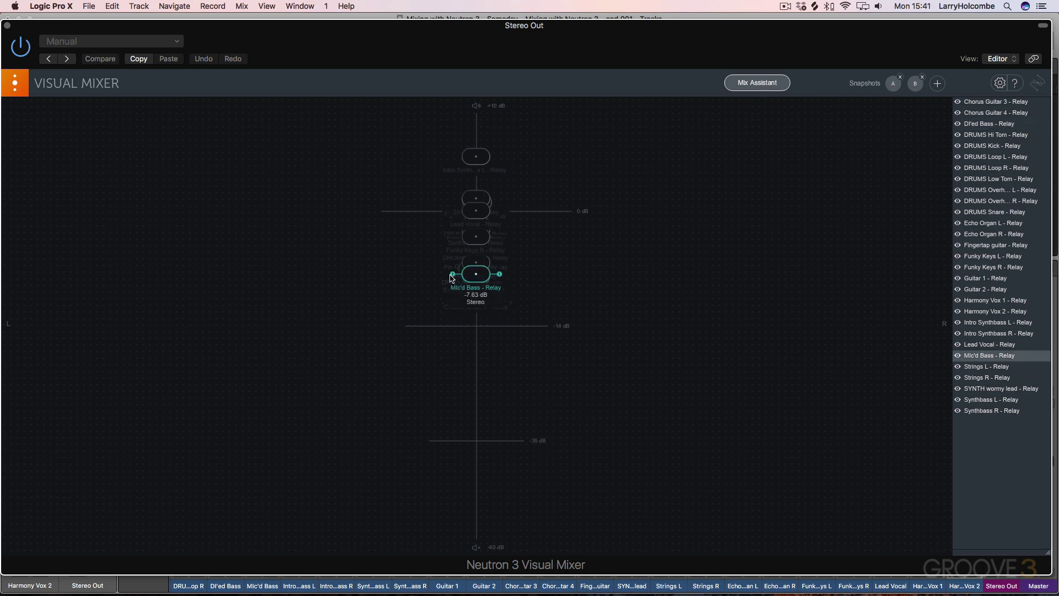
left_click_drag(453, 274, 458, 274)
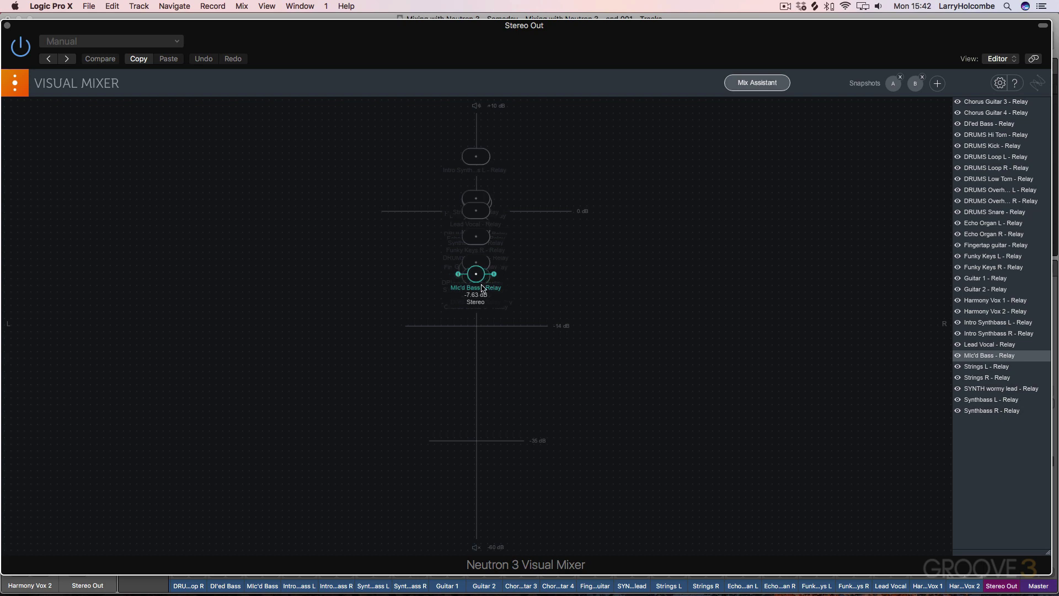